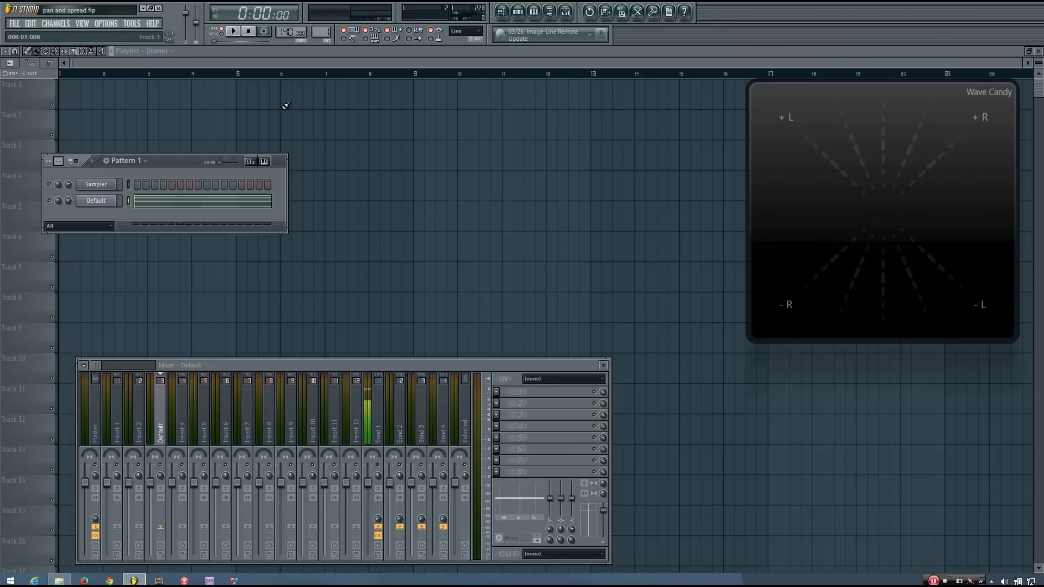
# Step: Pan the Default mixer track fully left and play the pattern to check the signal in Wave Candy
pyautogui.moveTo(444, 368); pyautogui.dragTo(448, 361)
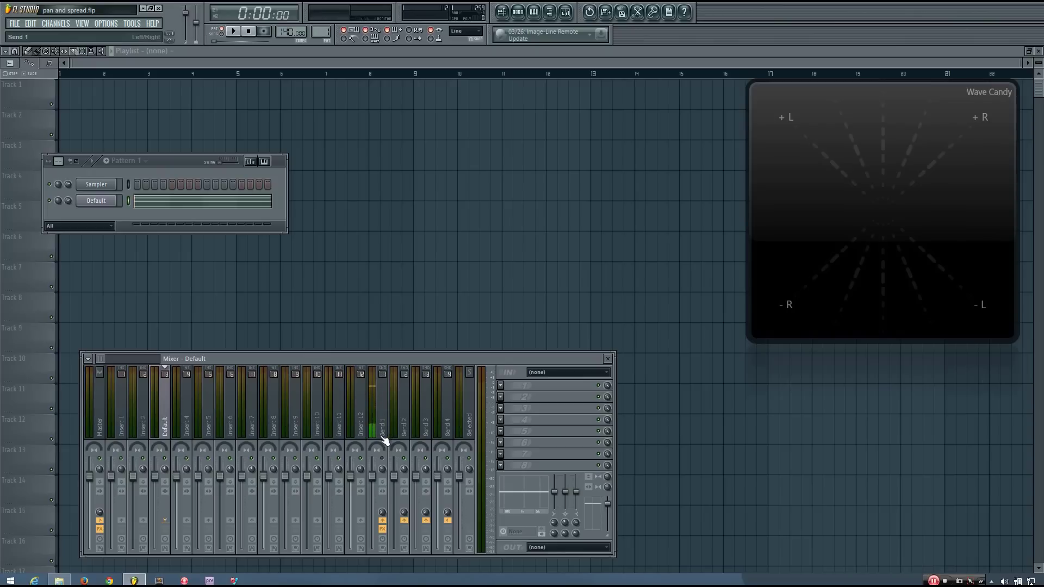
pyautogui.moveTo(160, 447)
pyautogui.mouseDown()
pyautogui.moveTo(159, 427)
pyautogui.moveTo(159, 465)
pyautogui.moveTo(158, 448)
pyautogui.mouseUp()
pyautogui.keyDown('alt'); pyautogui.click(159, 449); pyautogui.keyUp('alt')
pyautogui.moveTo(158, 452); pyautogui.dragTo(158, 473)
pyautogui.press('space')
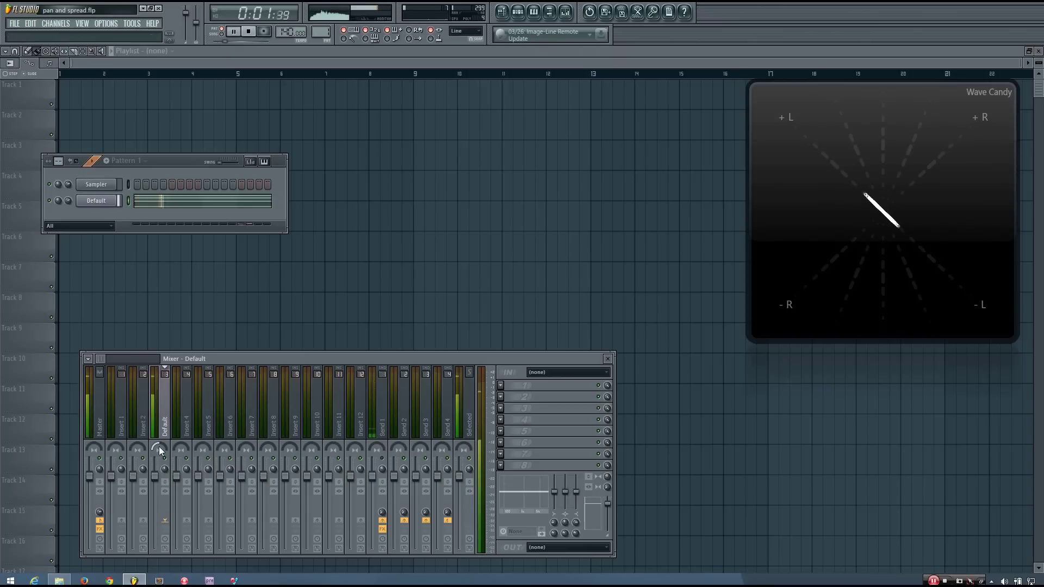
pyautogui.press('space')
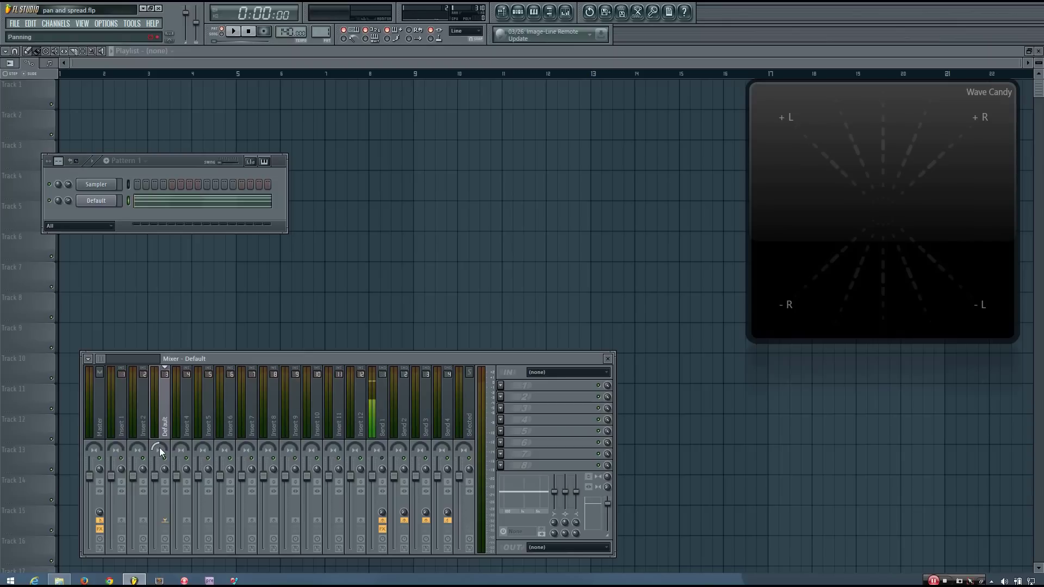
# Step: Pan the Default mixer track fully right and play the pattern to compare the stereo position
pyautogui.moveTo(160, 446); pyautogui.dragTo(160, 375)
pyautogui.press('space')
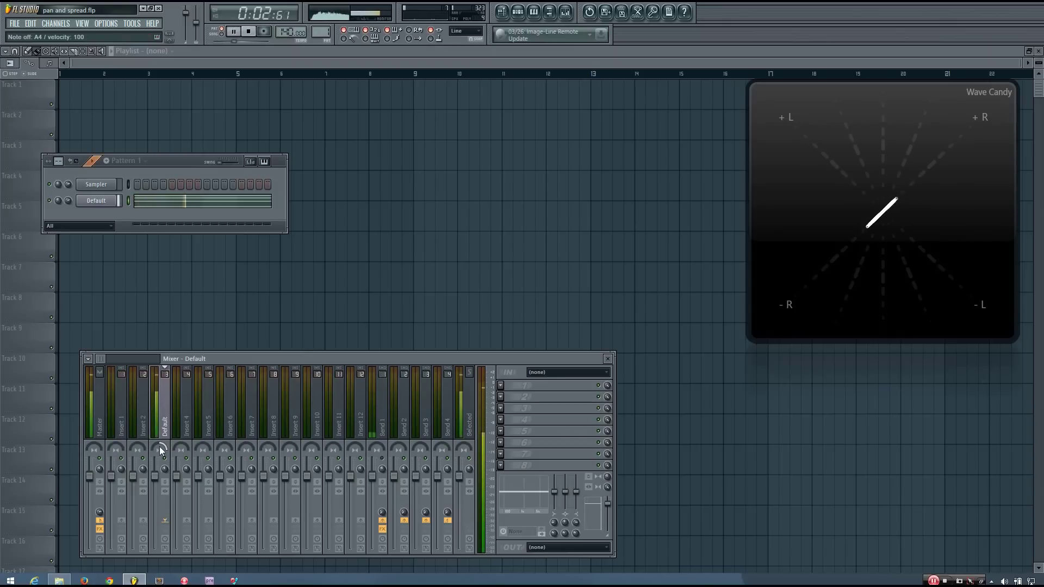
pyautogui.press('space')
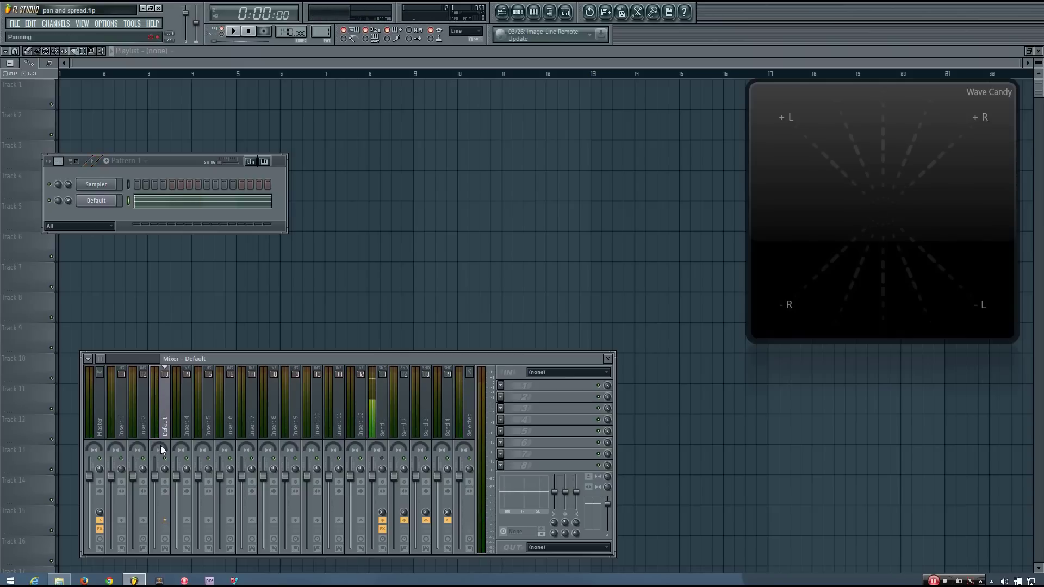
# Step: Pan the Default mixer track partly left and play the pattern twice to examine the off-centre signal
pyautogui.moveTo(160, 449); pyautogui.dragTo(160, 476)
pyautogui.press('space')
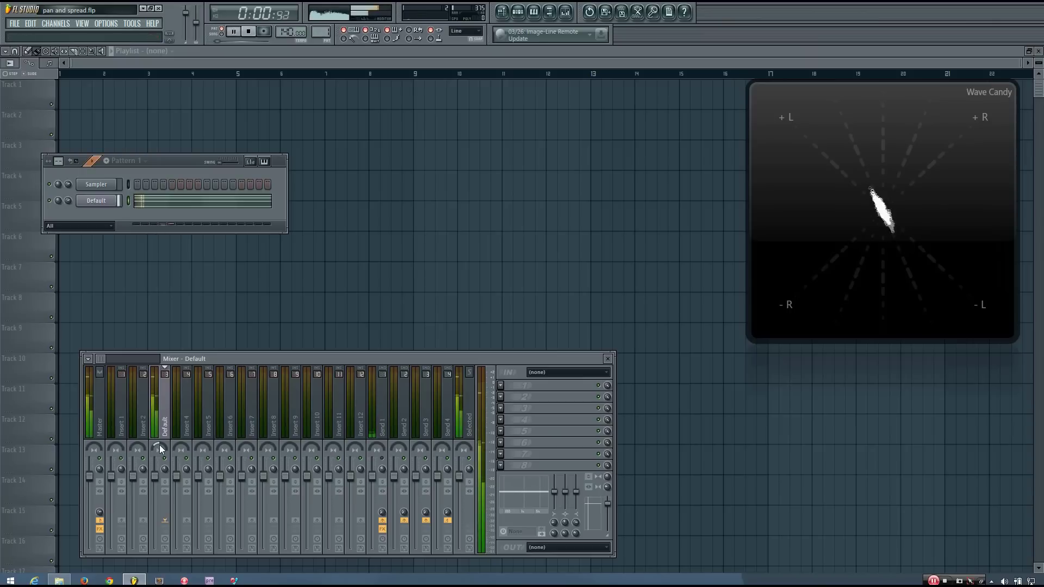
pyautogui.press('space')
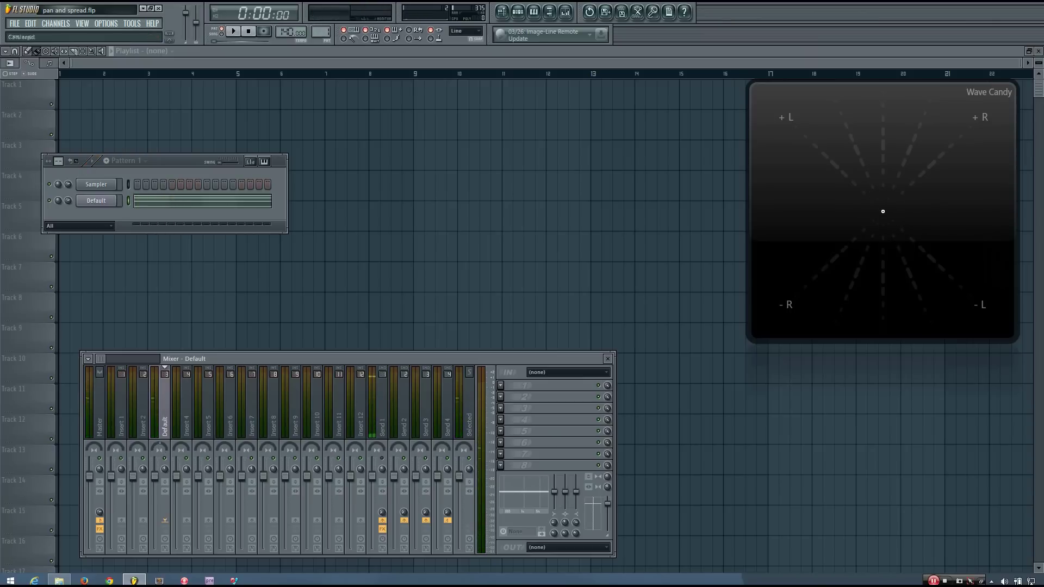
pyautogui.press('space')
pyautogui.press('space')
# Step: Pan the Default mixer track towards the right, and sweep its panning back to about centre during playback
pyautogui.moveTo(159, 445); pyautogui.dragTo(159, 416)
pyautogui.press('space')
pyautogui.moveTo(160, 446); pyautogui.dragTo(161, 493)
pyautogui.moveTo(162, 447)
pyautogui.mouseDown()
pyautogui.moveTo(161, 470)
pyautogui.moveTo(162, 433)
pyautogui.moveTo(161, 454)
pyautogui.mouseUp()
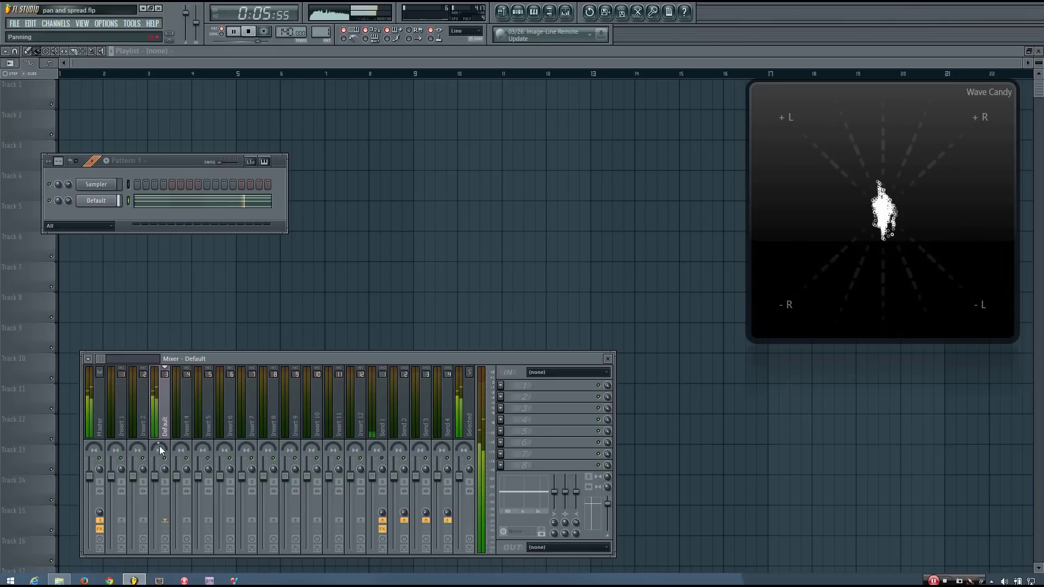
pyautogui.press('space')
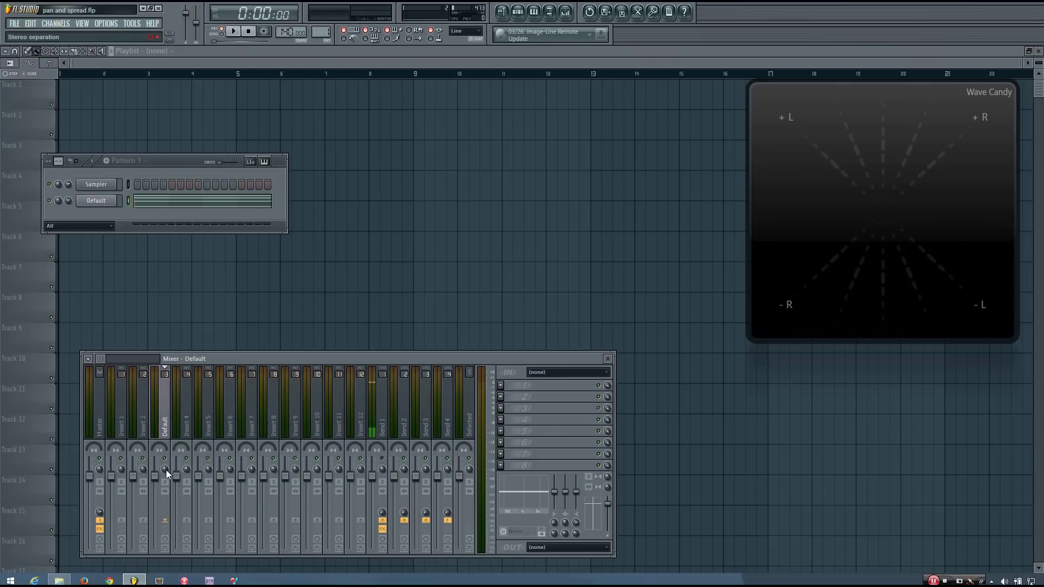
# Step: Widen the Default track's stereo separation while the pattern plays, checking the spread in Wave Candy
pyautogui.press('space')
pyautogui.moveTo(165, 469); pyautogui.dragTo(165, 497)
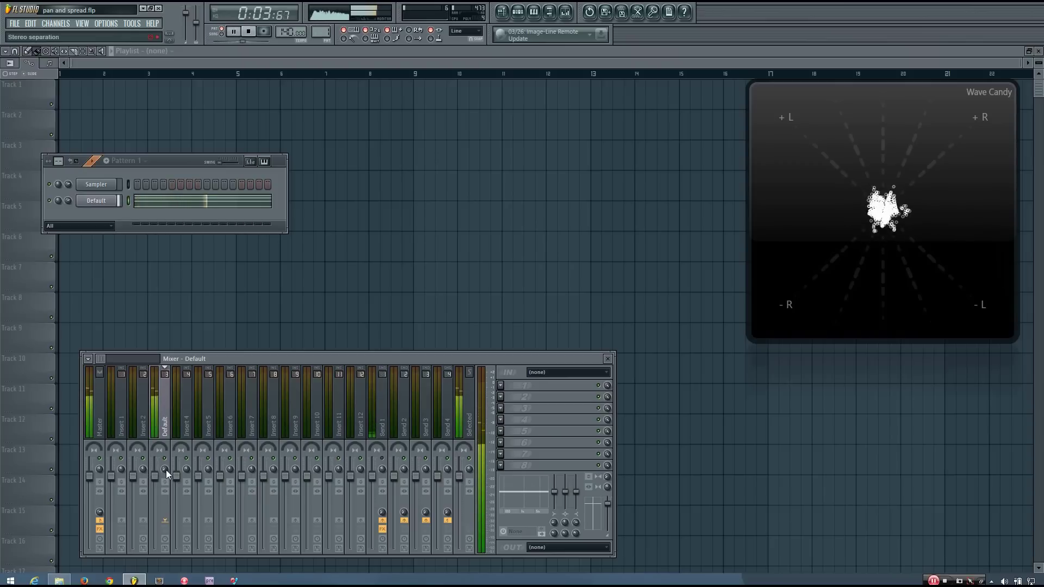
pyautogui.press('space')
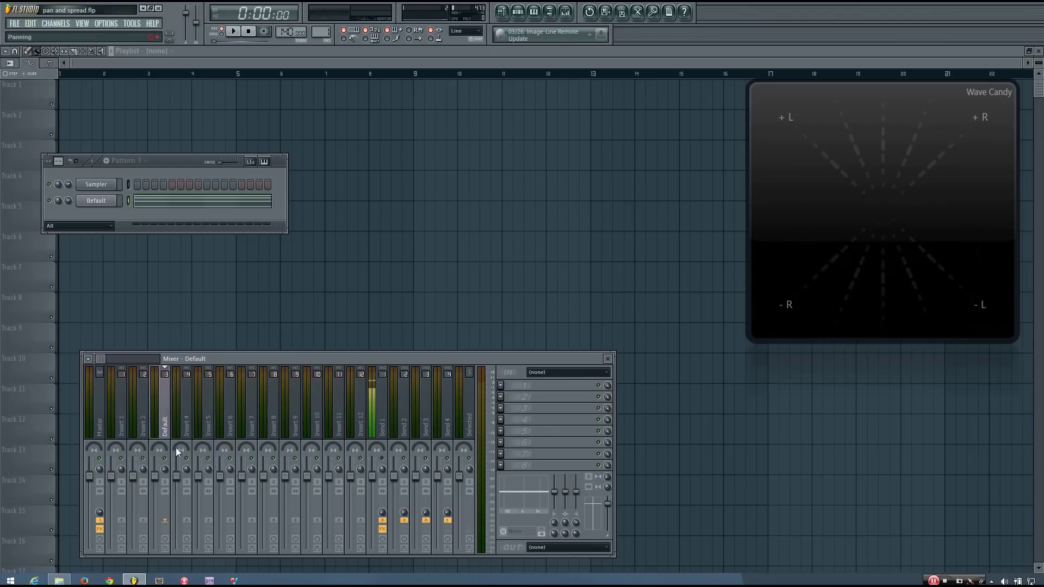
# Step: Adjust the Default track's stereo separation towards merged, auditioning the pattern between changes
pyautogui.press('space')
pyautogui.moveTo(165, 470)
pyautogui.mouseDown()
pyautogui.moveTo(165, 441)
pyautogui.moveTo(164, 468)
pyautogui.mouseUp()
pyautogui.press('space')
pyautogui.press('space')
pyautogui.moveTo(164, 468); pyautogui.dragTo(164, 492)
pyautogui.press('space')
# Step: Play the pattern twice to examine the merged, near-mono signal of the Default track in Wave Candy
pyautogui.press('space')
pyautogui.moveTo(828, 259); pyautogui.dragTo(795, 278)
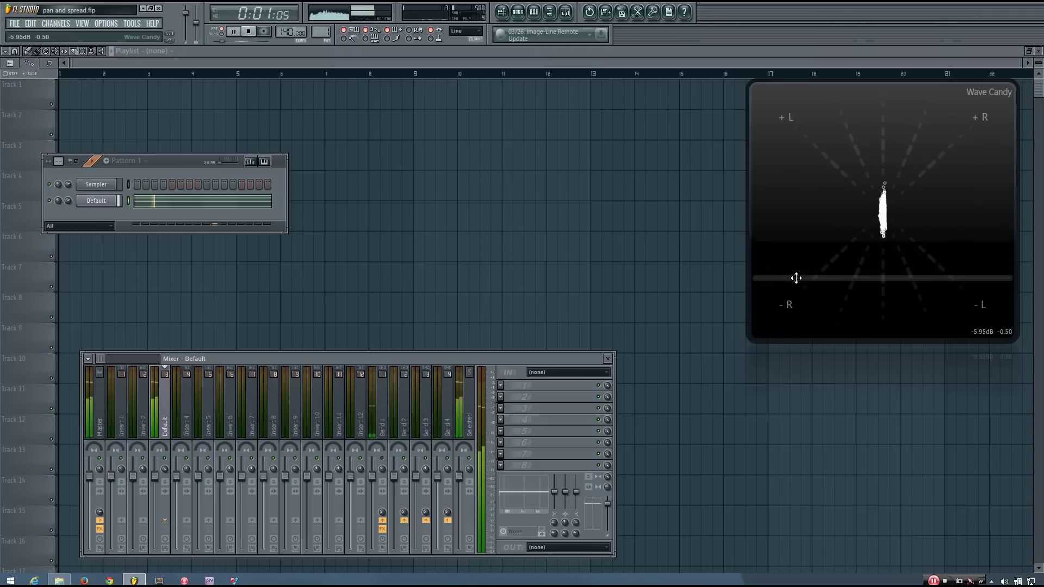
pyautogui.press('space')
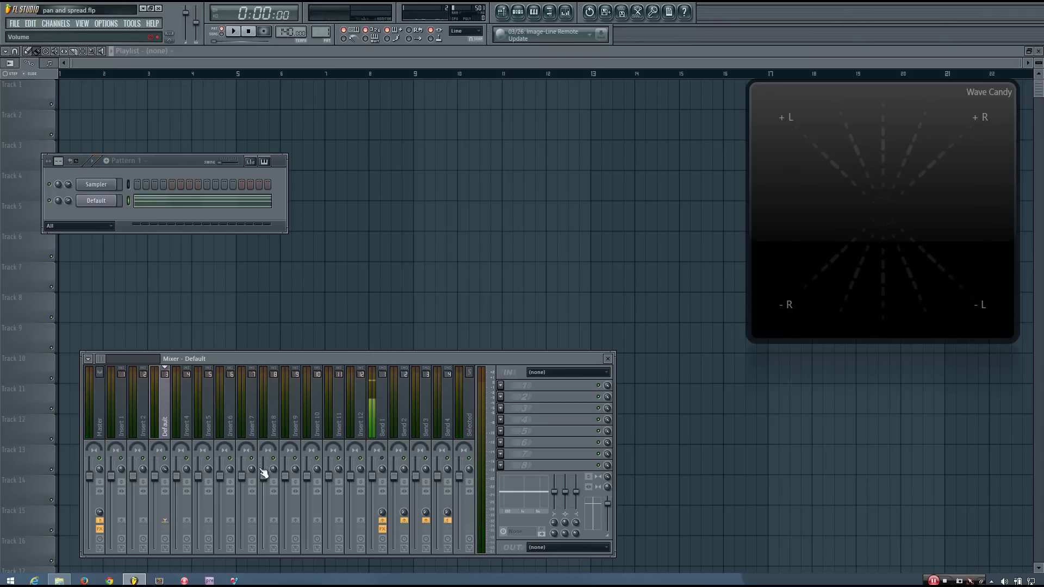
pyautogui.press('space')
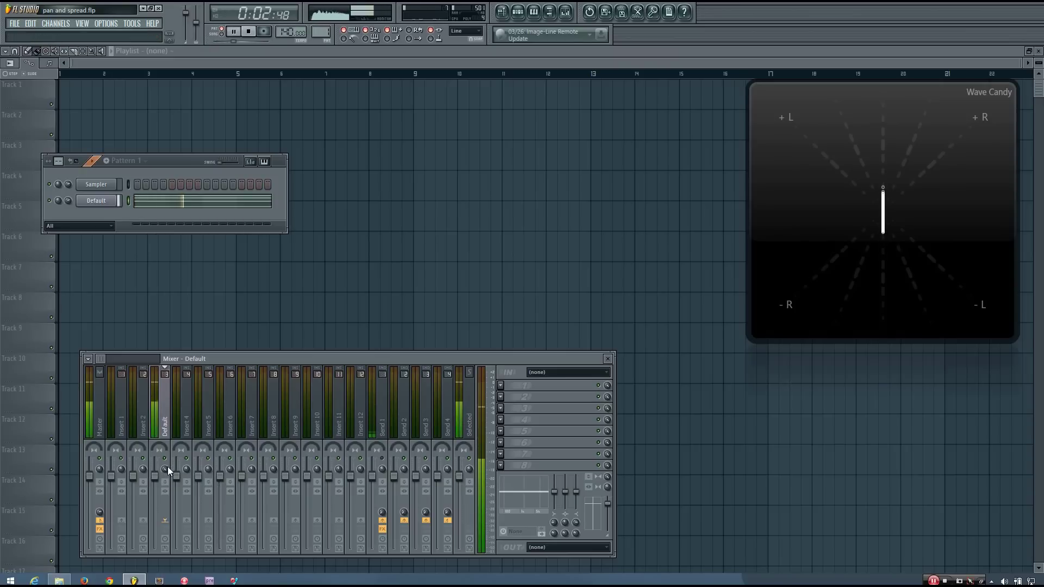
pyautogui.press('space')
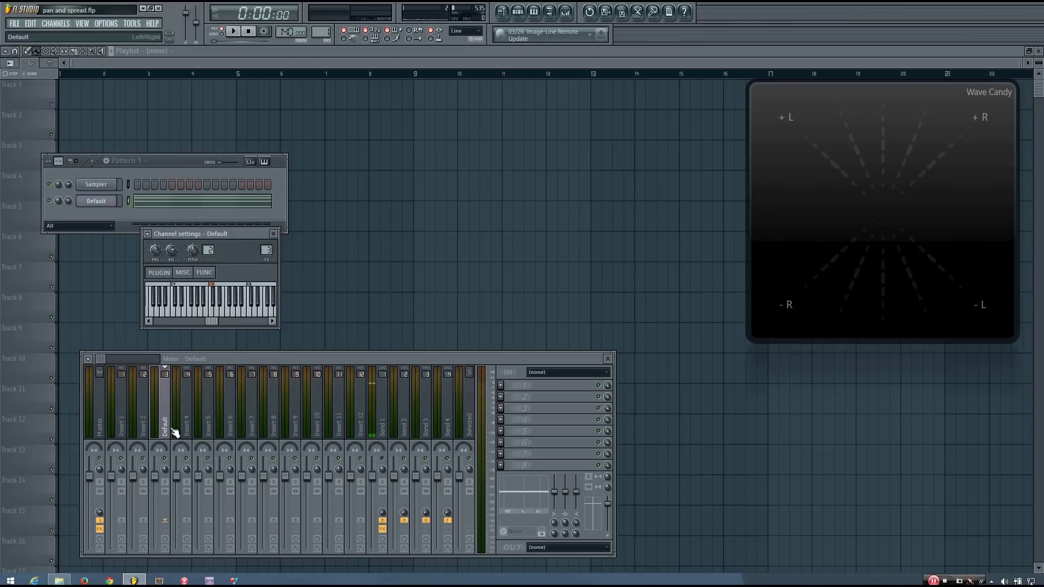
# Step: Look at the Default channel's Sytrus plugin, close it, and play the pattern once more
pyautogui.click(96, 202)
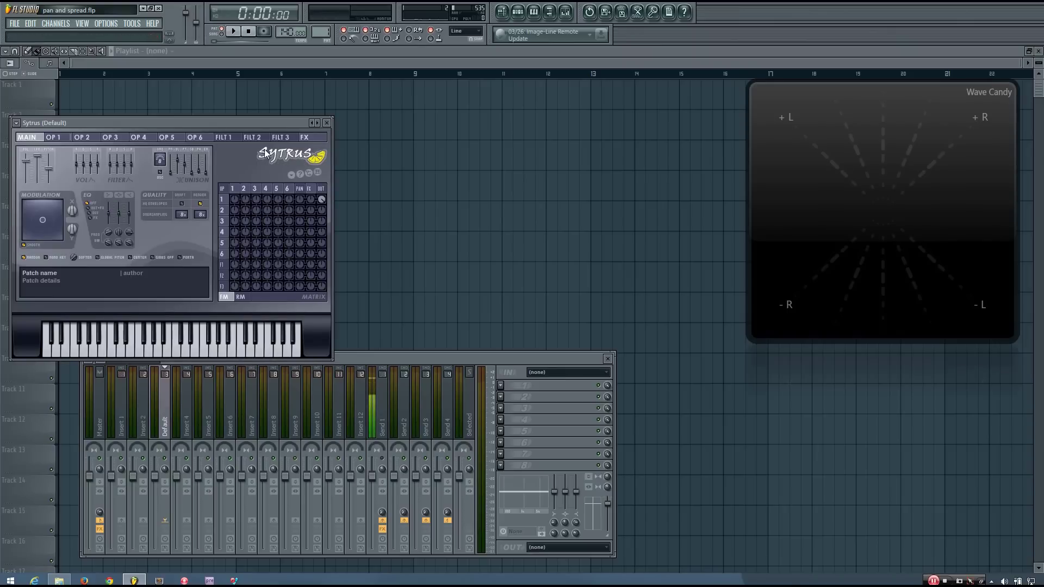
pyautogui.click(326, 123)
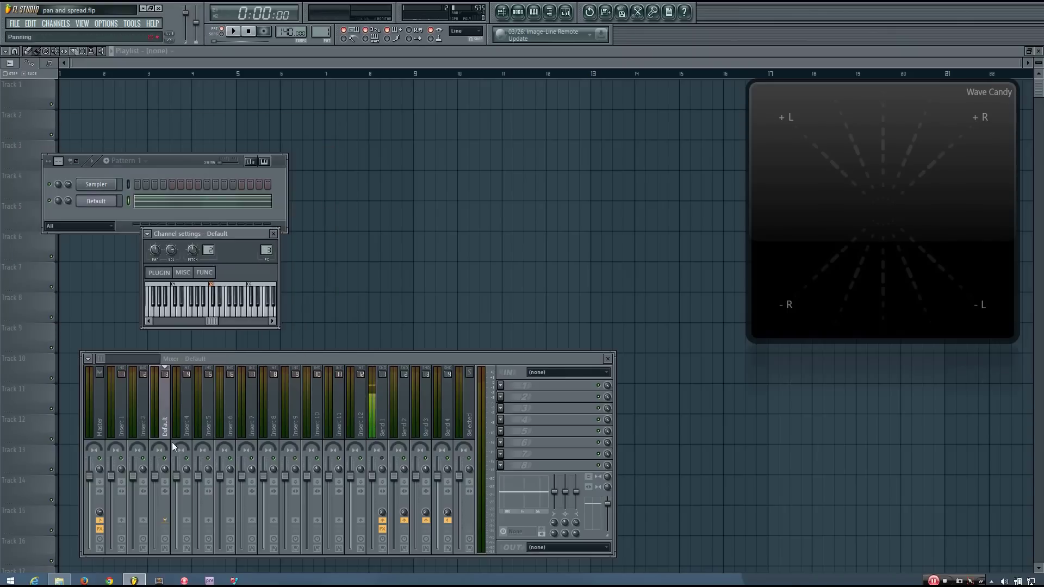
pyautogui.press('space')
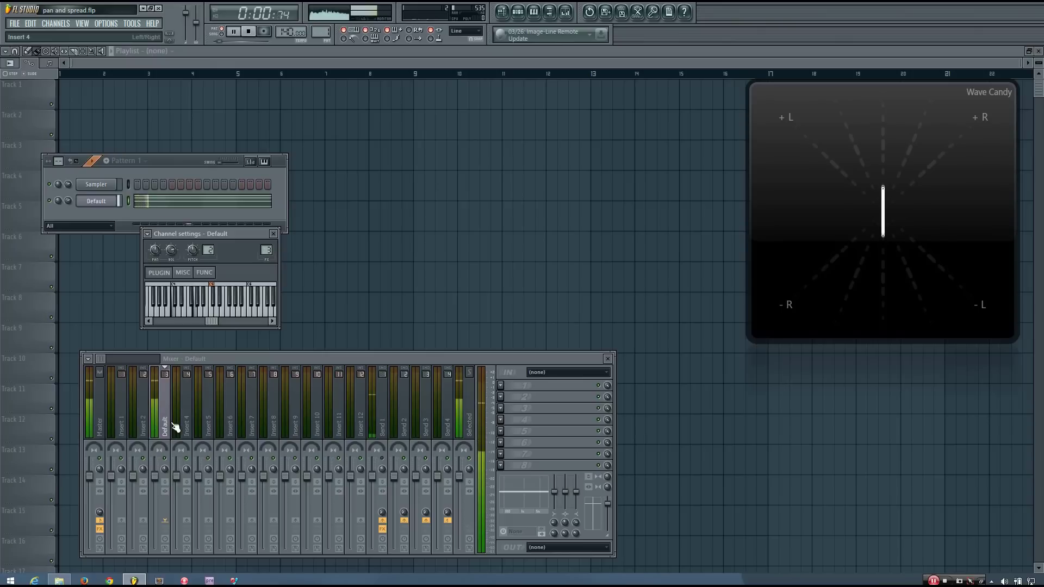
pyautogui.press('space')
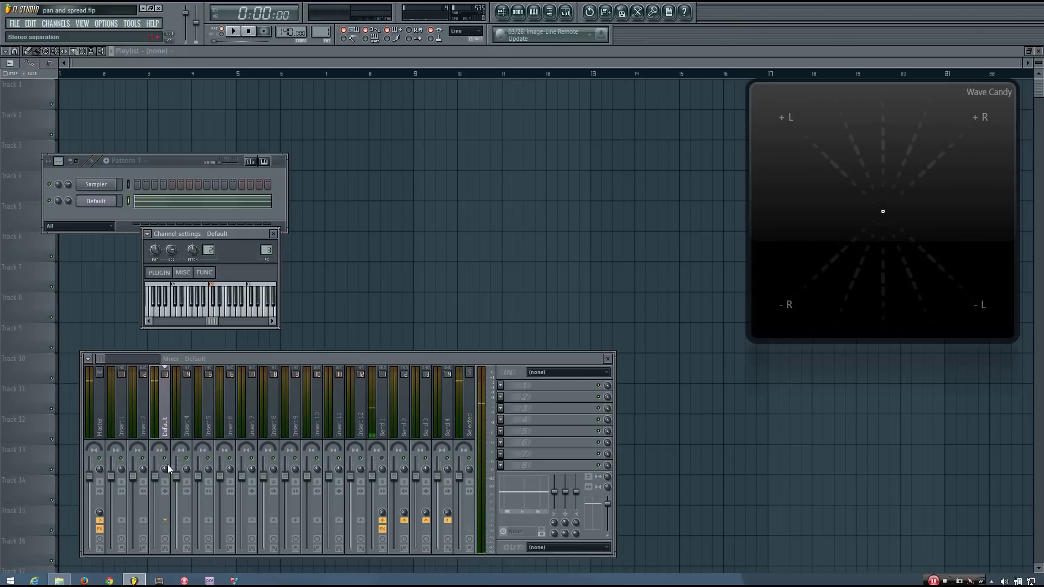
# Step: Set the Default mixer track's stereo separation to 86% separated
pyautogui.moveTo(165, 468); pyautogui.dragTo(164, 459)
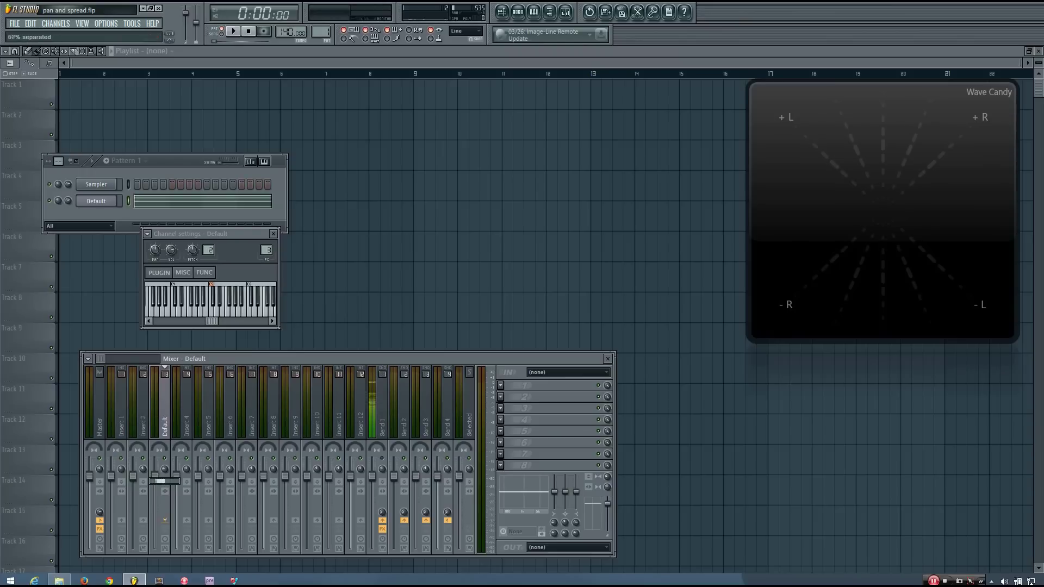
pyautogui.moveTo(165, 469); pyautogui.dragTo(165, 470)
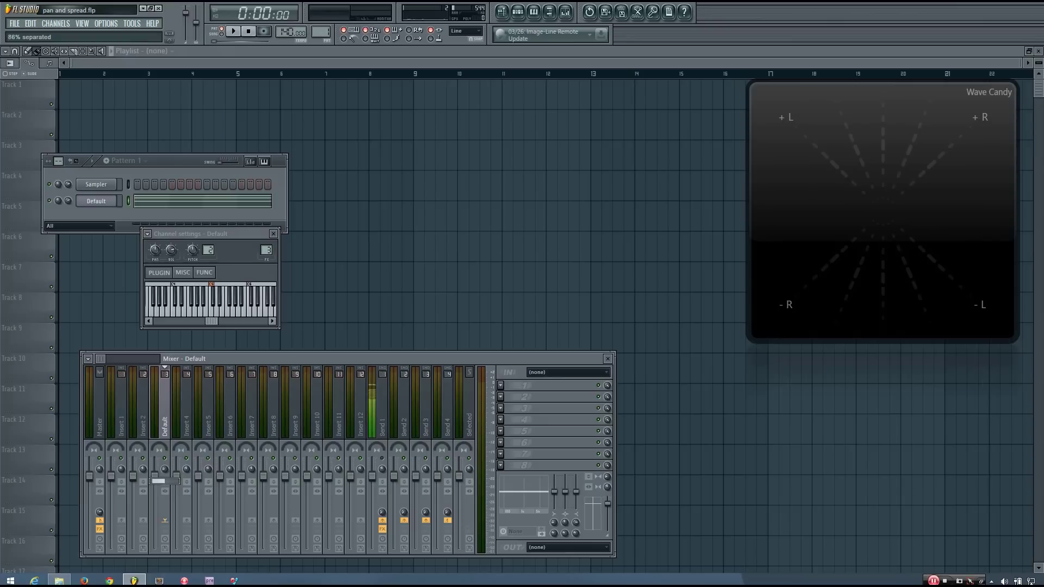